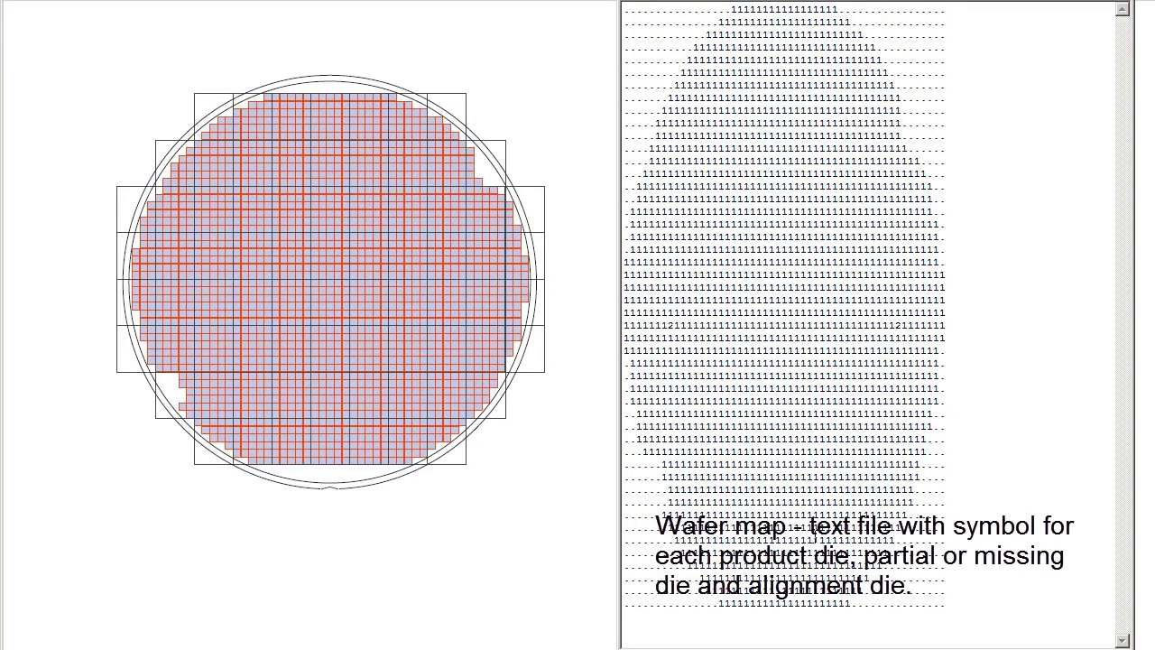
- Highlight the two '2' alignment die characters in the wafer map text, then clear the highlight
{"action": "left_click_drag", "start_coordinate": [669, 325], "coordinate": [676, 325]}
{"action": "left_click_drag", "start_coordinate": [896, 325], "coordinate": [903, 324]}
{"action": "left_click", "coordinate": [874, 219]}
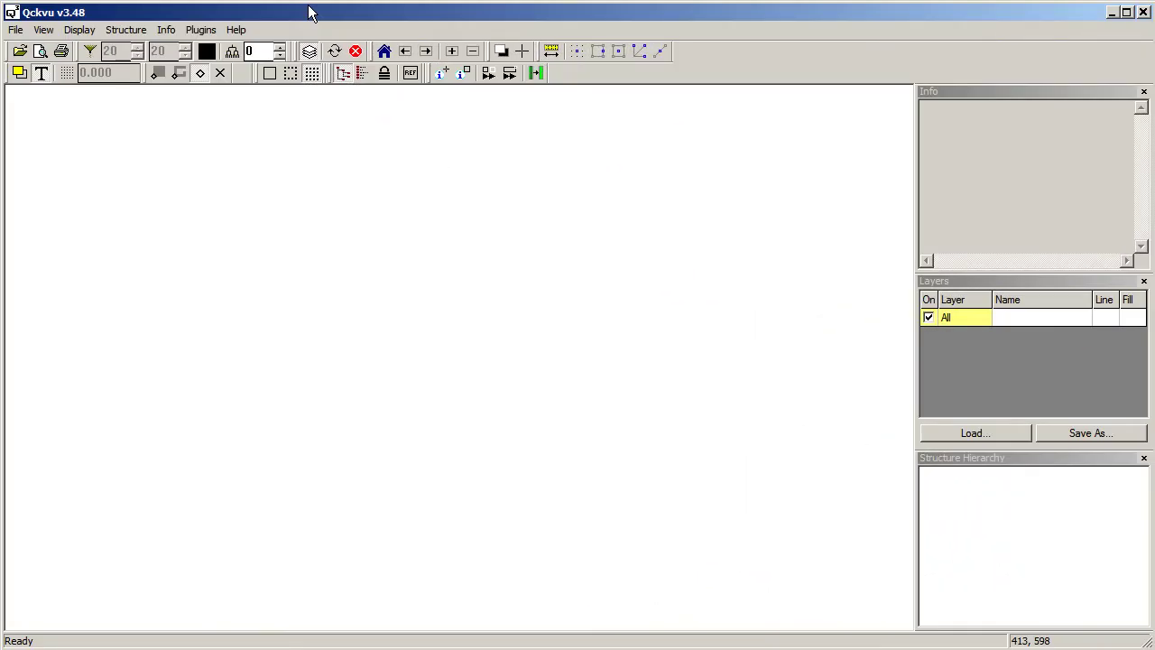
- Launch the Wafer Layout Generator, review its Generate Shot Map and Layout Compare pages, and return to Convert Wafer Map
{"action": "left_click", "coordinate": [201, 30]}
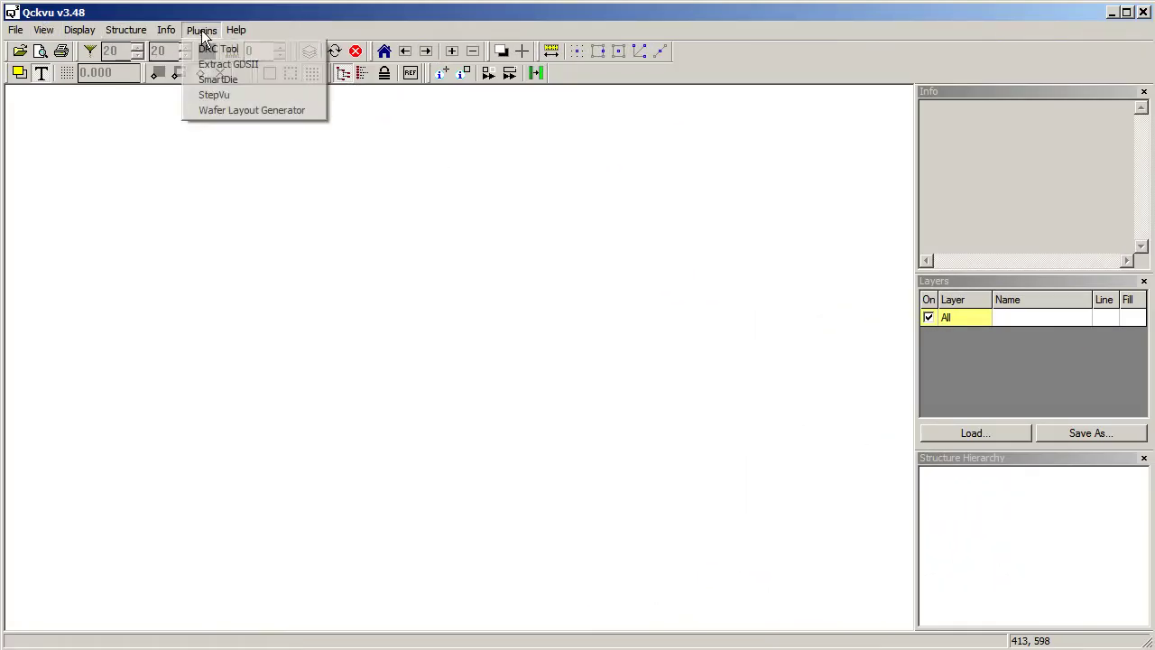
{"action": "left_click", "coordinate": [274, 112]}
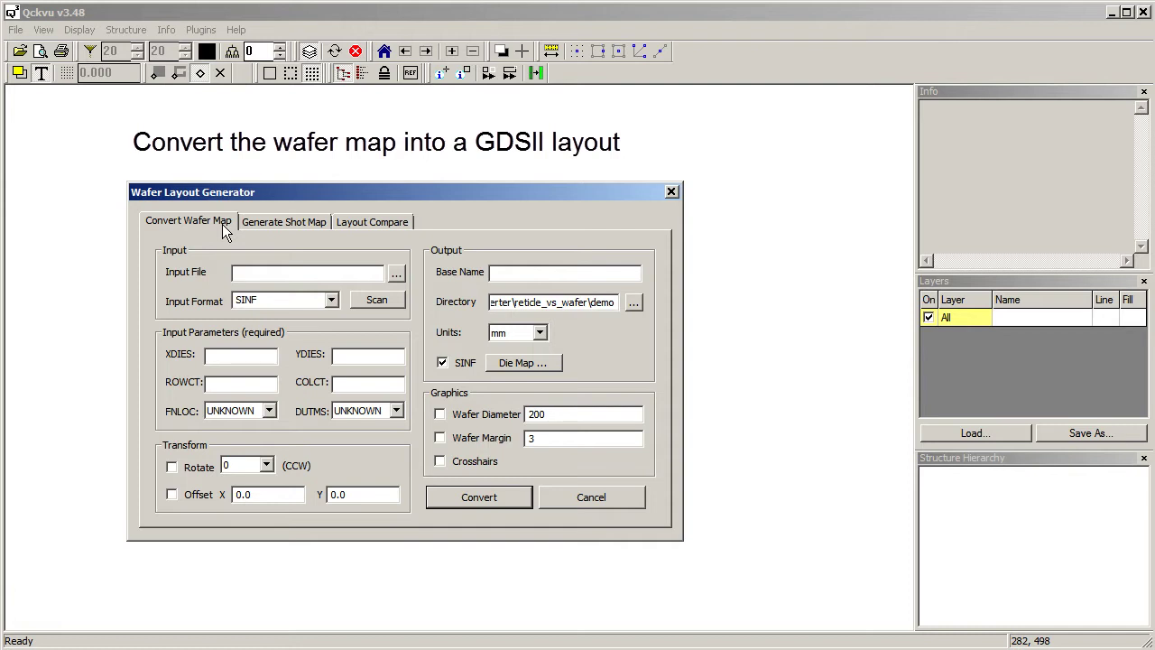
{"action": "left_click", "coordinate": [258, 225]}
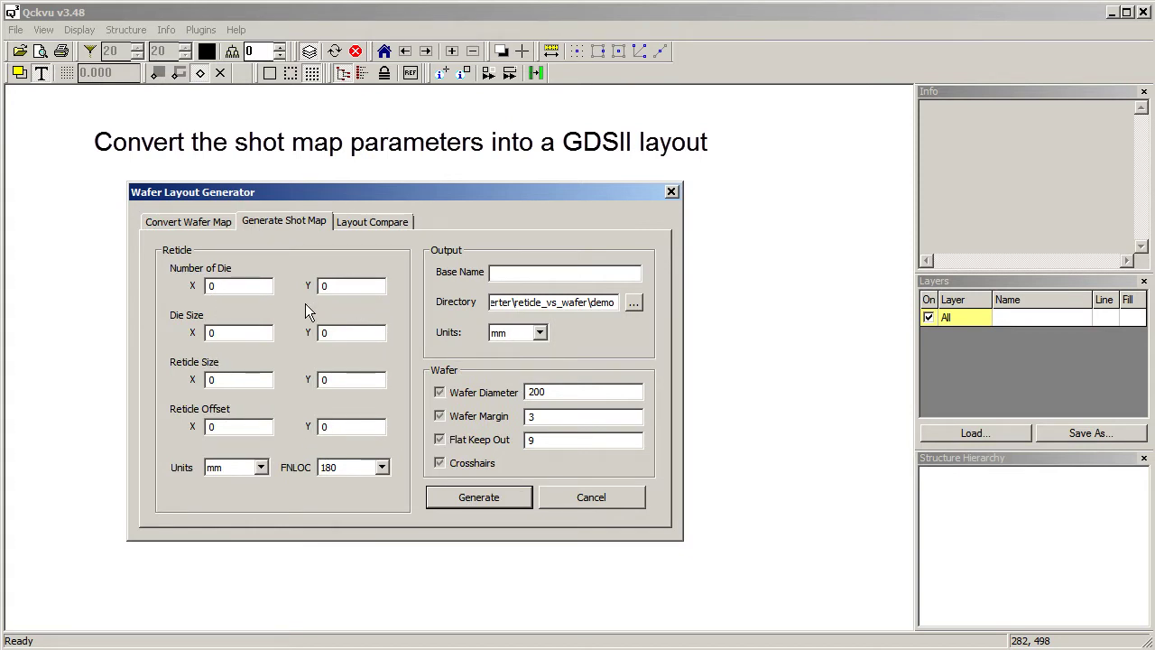
{"action": "left_click", "coordinate": [394, 225]}
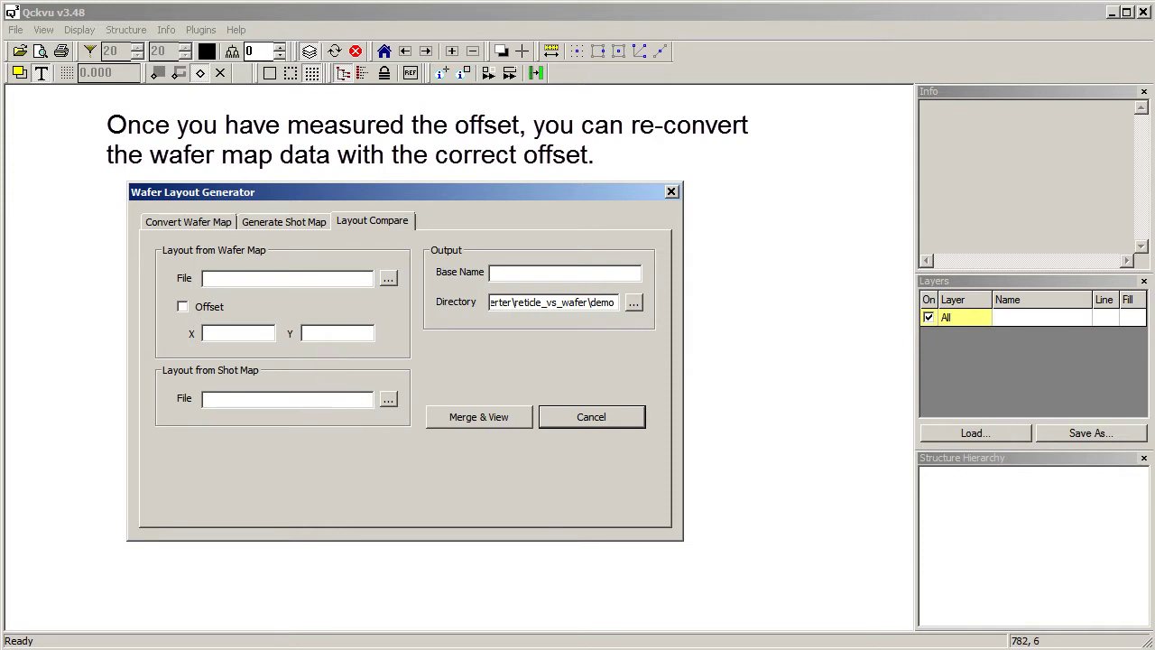
{"action": "left_click", "coordinate": [155, 225]}
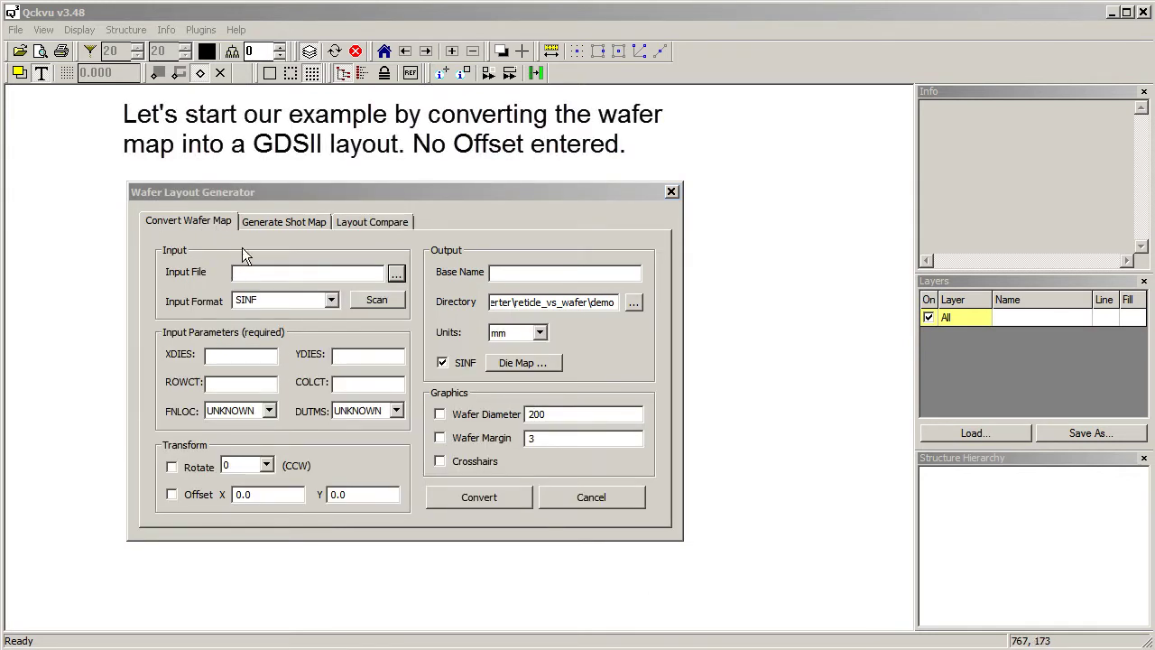
- Load wafer_map.txt as the input wafer map
{"action": "left_click", "coordinate": [396, 273]}
{"action": "left_click", "coordinate": [207, 284]}
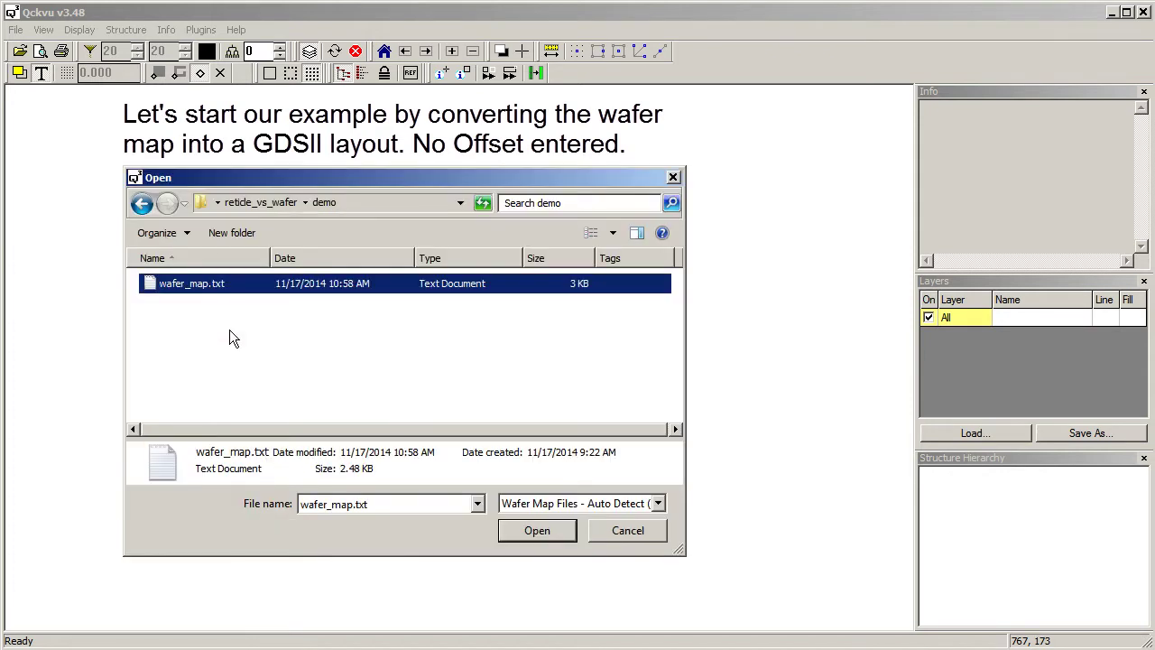
{"action": "left_click", "coordinate": [537, 530]}
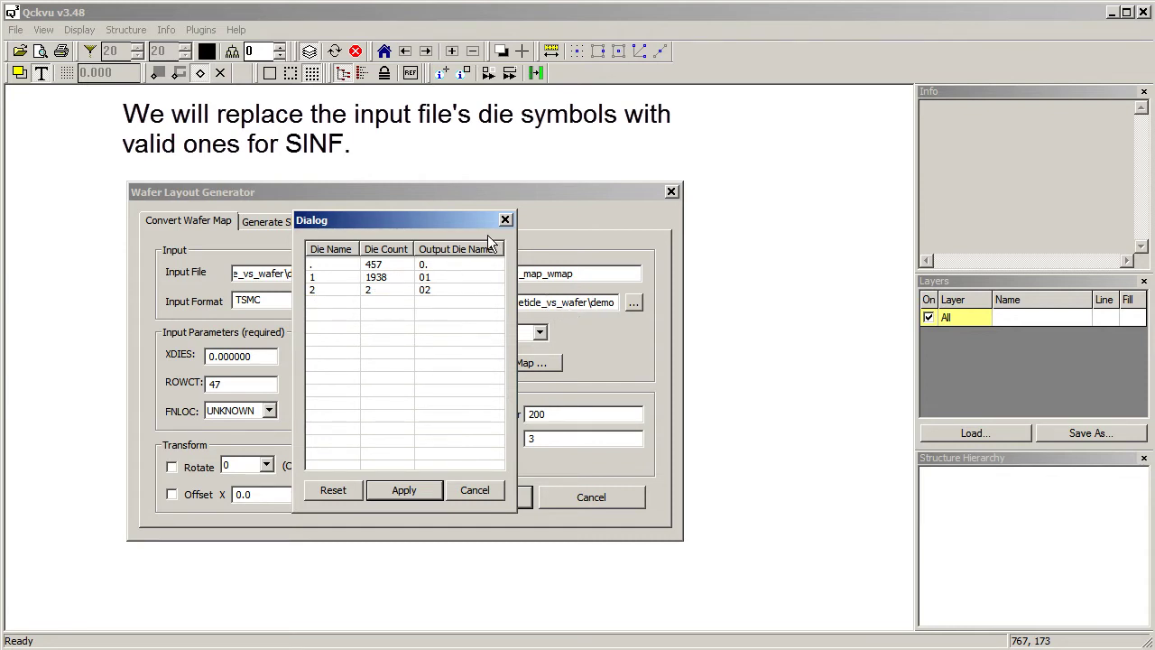
- Remap the die symbols: clear the '.' output name and rename die 2 from 02 to FF
{"action": "left_click_drag", "start_coordinate": [488, 223], "coordinate": [440, 220]}
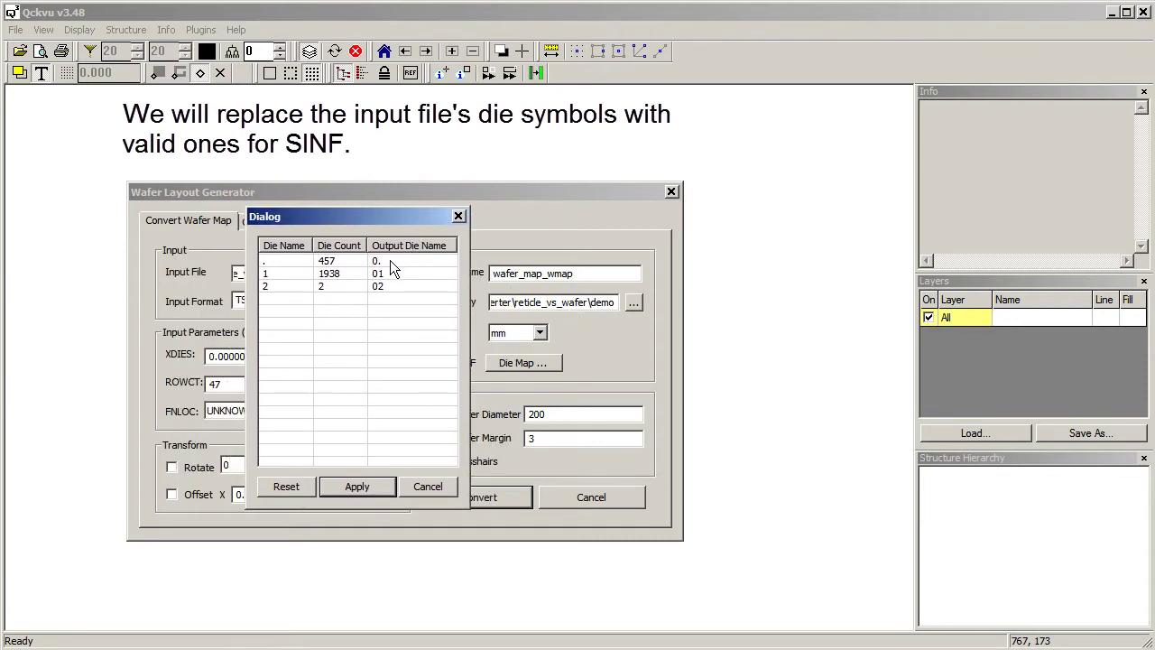
{"action": "double_click", "coordinate": [390, 260]}
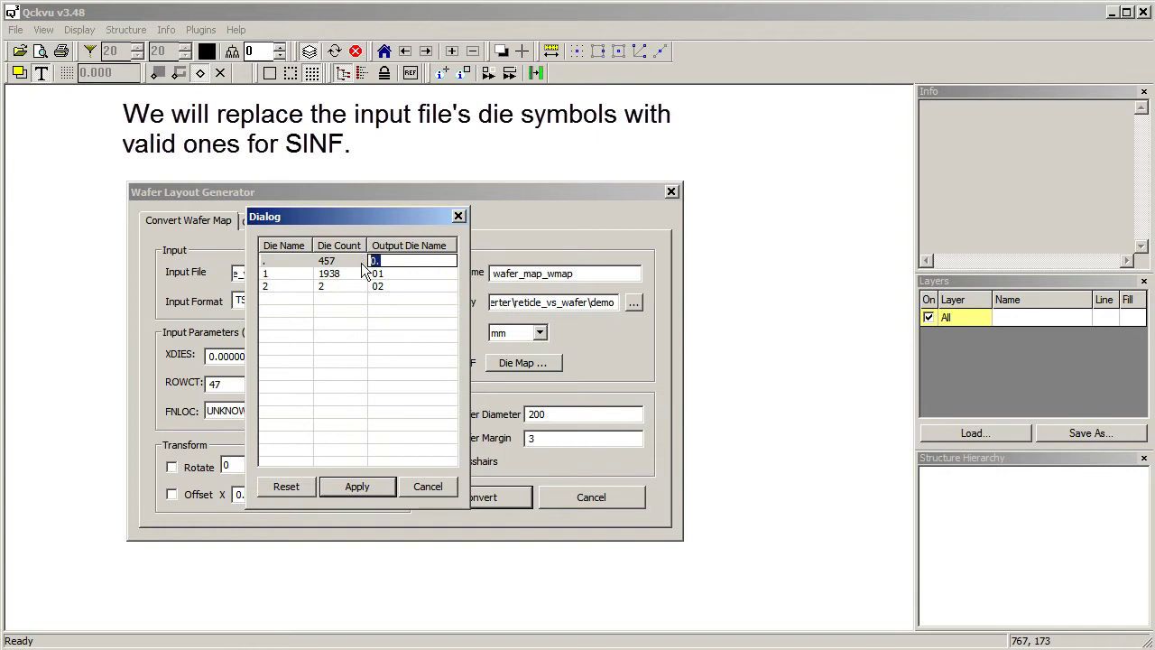
{"action": "key", "text": "BackSpace"}
{"action": "double_click", "coordinate": [390, 286]}
{"action": "left_click_drag", "start_coordinate": [391, 287], "coordinate": [369, 287]}
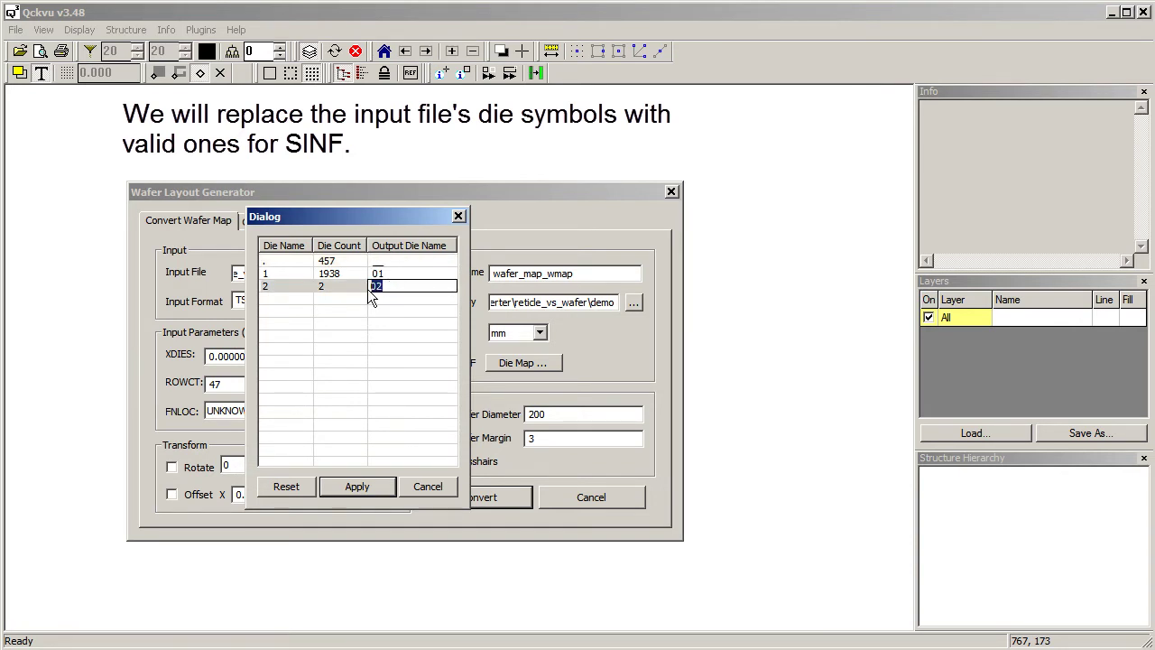
{"action": "type", "text": "FF"}
{"action": "left_click", "coordinate": [342, 488]}
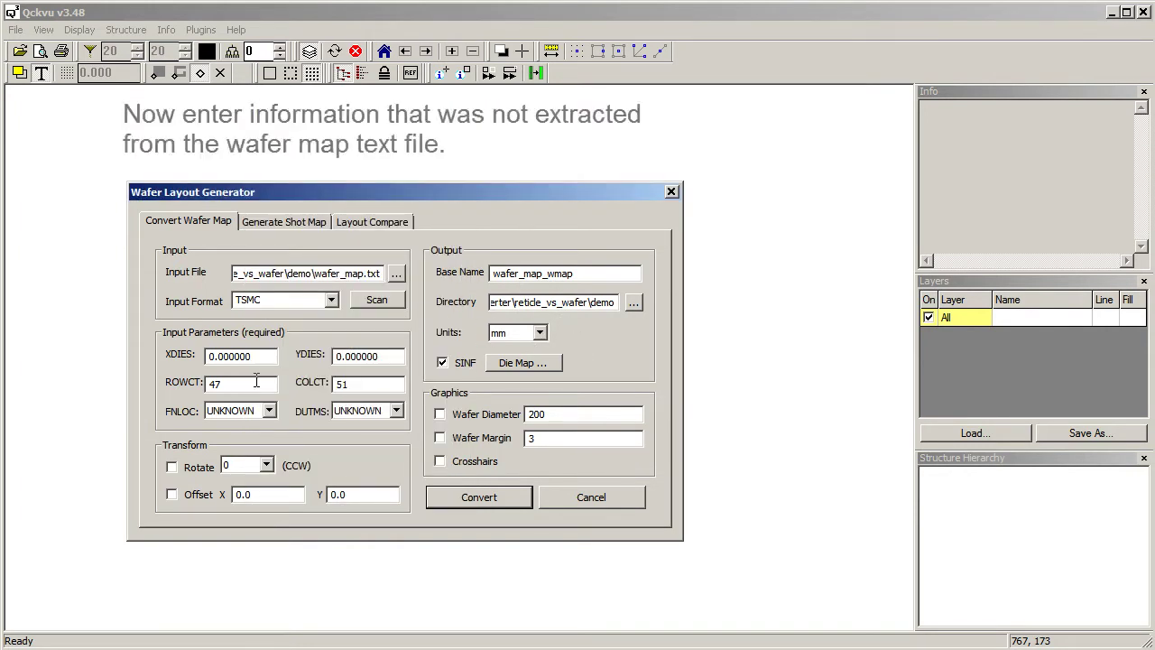
- Set the die size to 3.76 × 3.74 mm and the flat location to 180
{"action": "left_click", "coordinate": [397, 411]}
{"action": "left_click", "coordinate": [340, 427]}
{"action": "left_click", "coordinate": [240, 355]}
{"action": "type", "text": "3"}
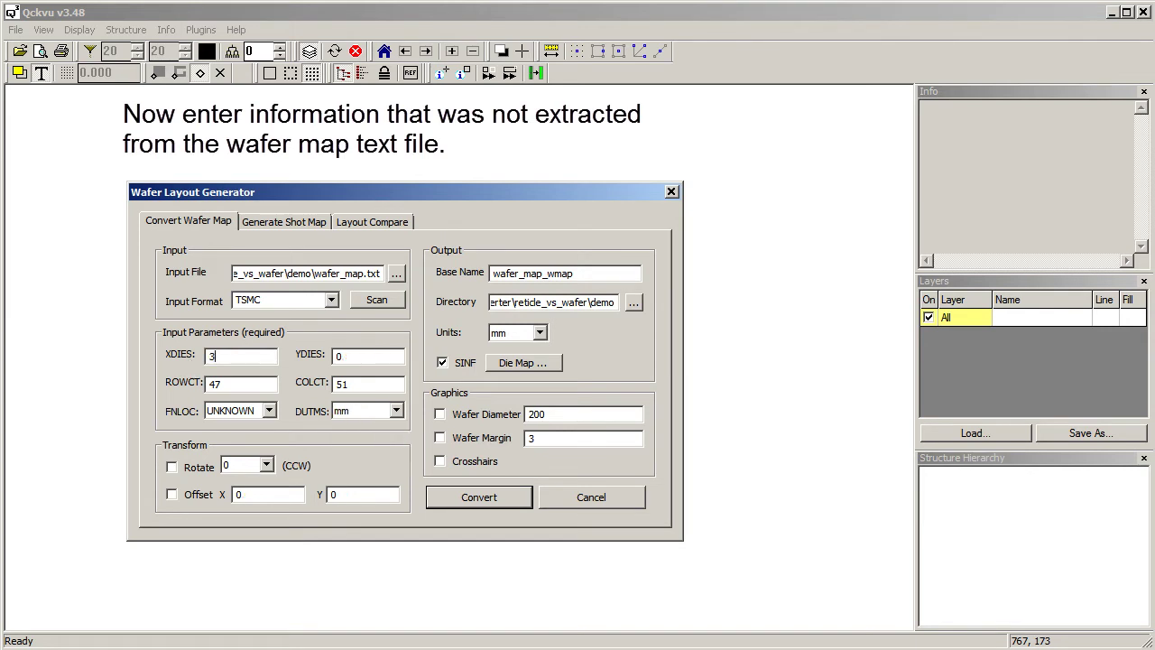
{"action": "type", "text": ".76"}
{"action": "type", "text": "3.74"}
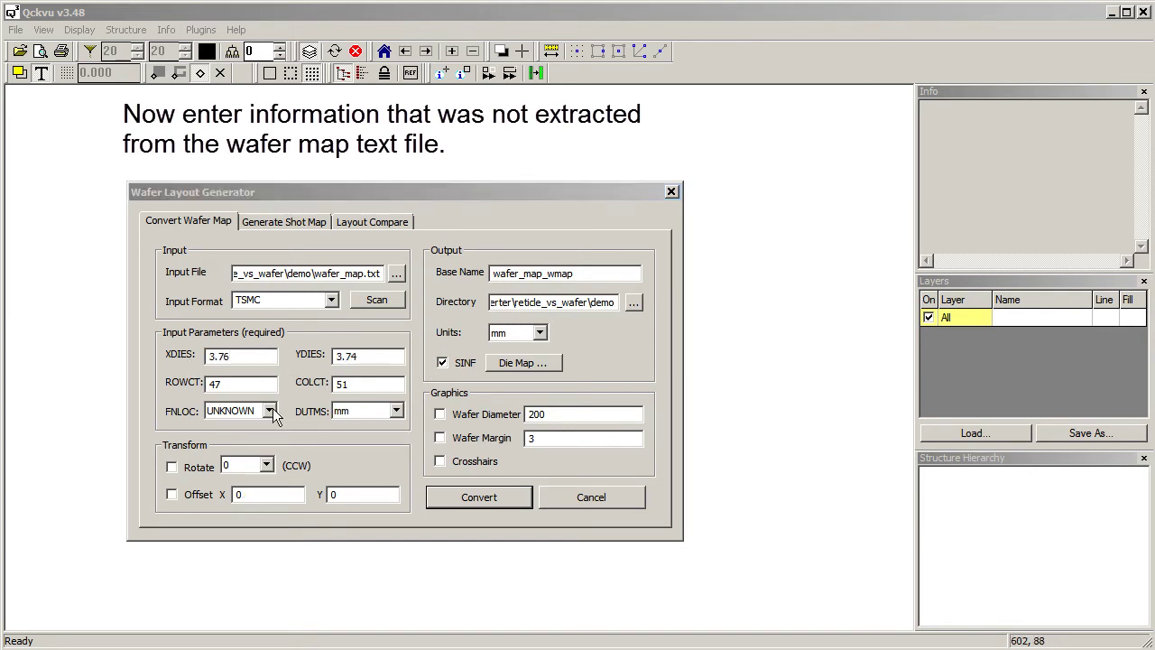
{"action": "left_click", "coordinate": [269, 411]}
{"action": "left_click", "coordinate": [256, 453]}
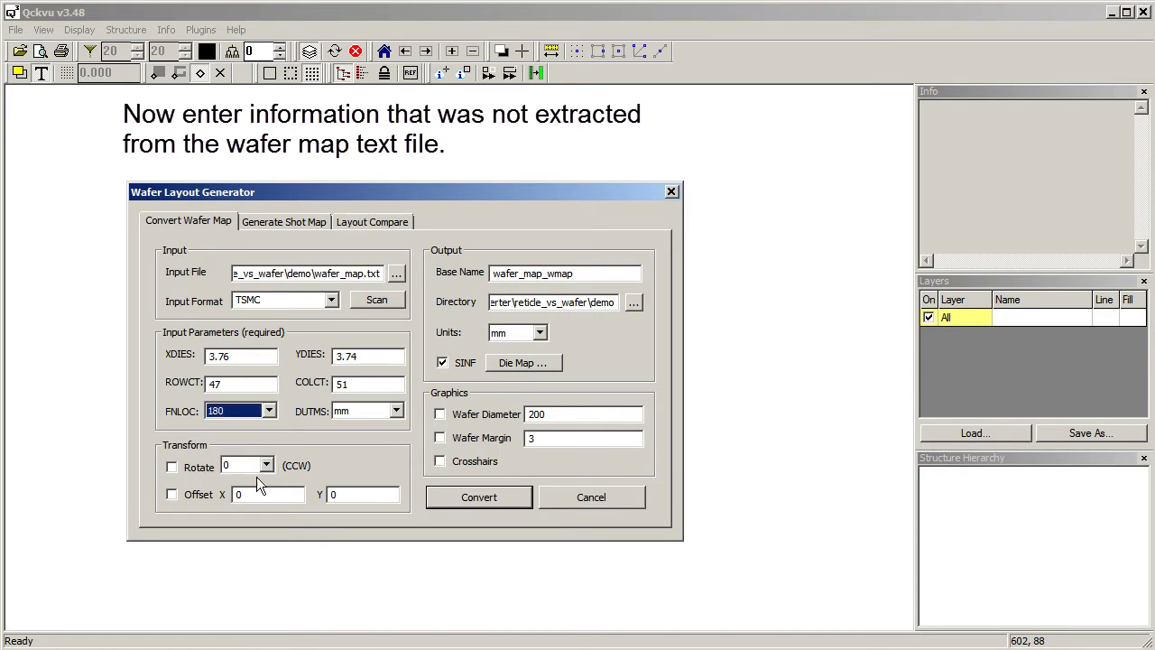
- Name the output wafer_map_wo_shift and run the conversion to GDSII
{"action": "left_click_drag", "start_coordinate": [574, 274], "coordinate": [451, 280]}
{"action": "type", "text": "wafer"}
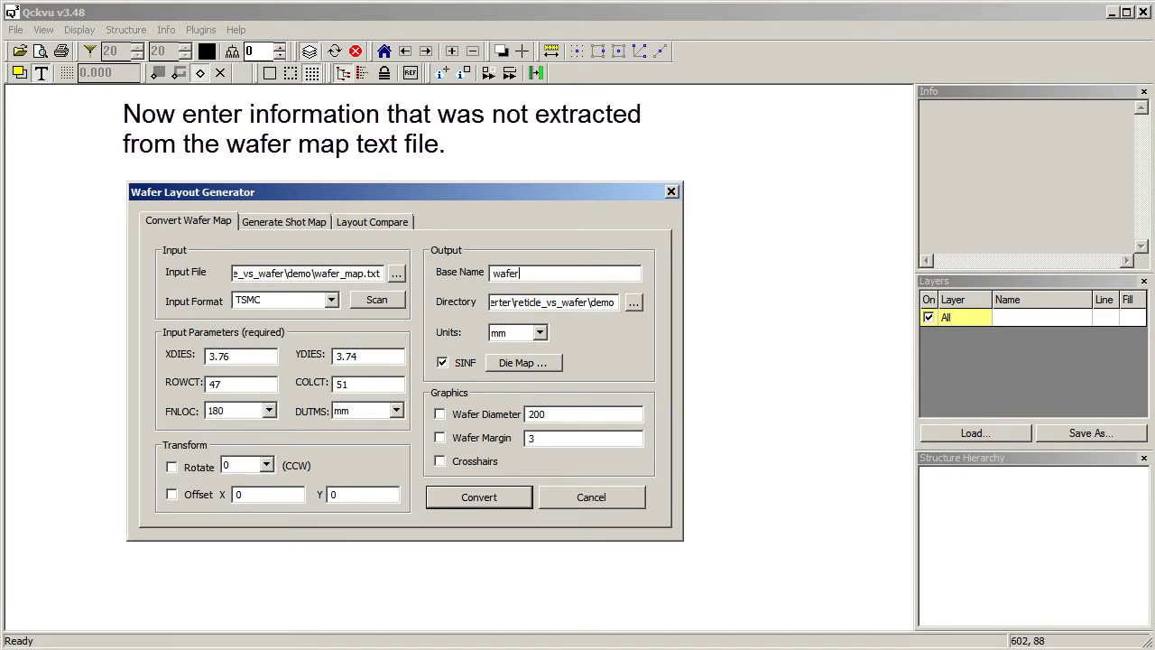
{"action": "type", "text": "_map_wo_shift"}
{"action": "left_click", "coordinate": [484, 501]}
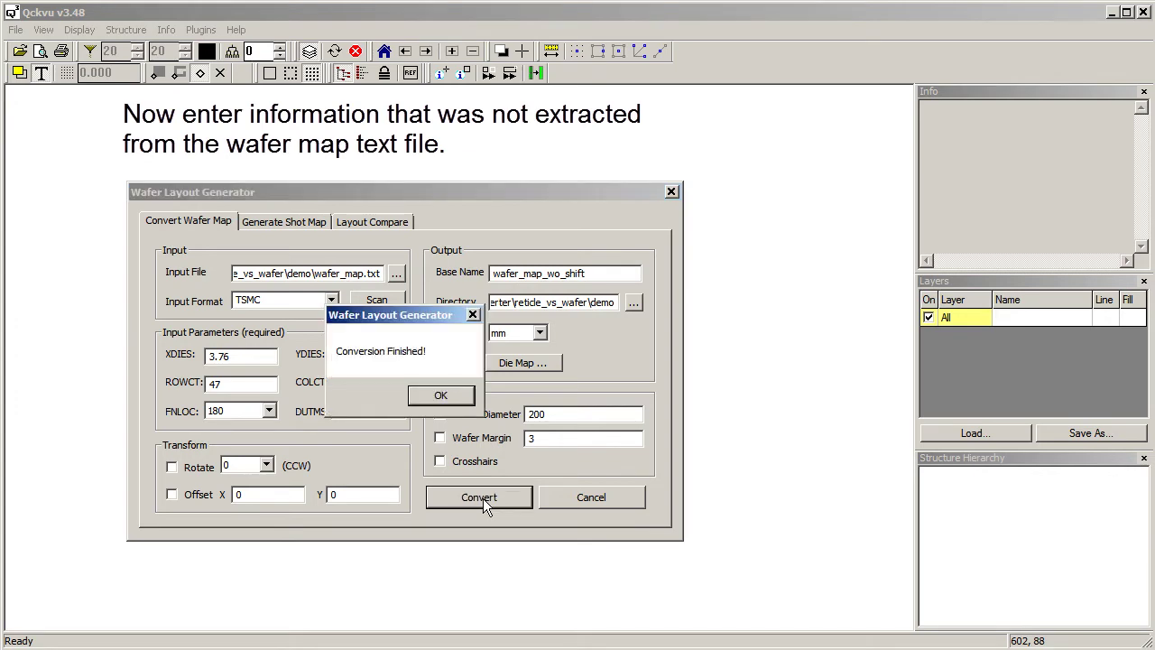
{"action": "left_click", "coordinate": [442, 396]}
- Dismiss the conversion message to view the wafer_map_wo_shift layout
{"action": "key", "text": "Escape"}
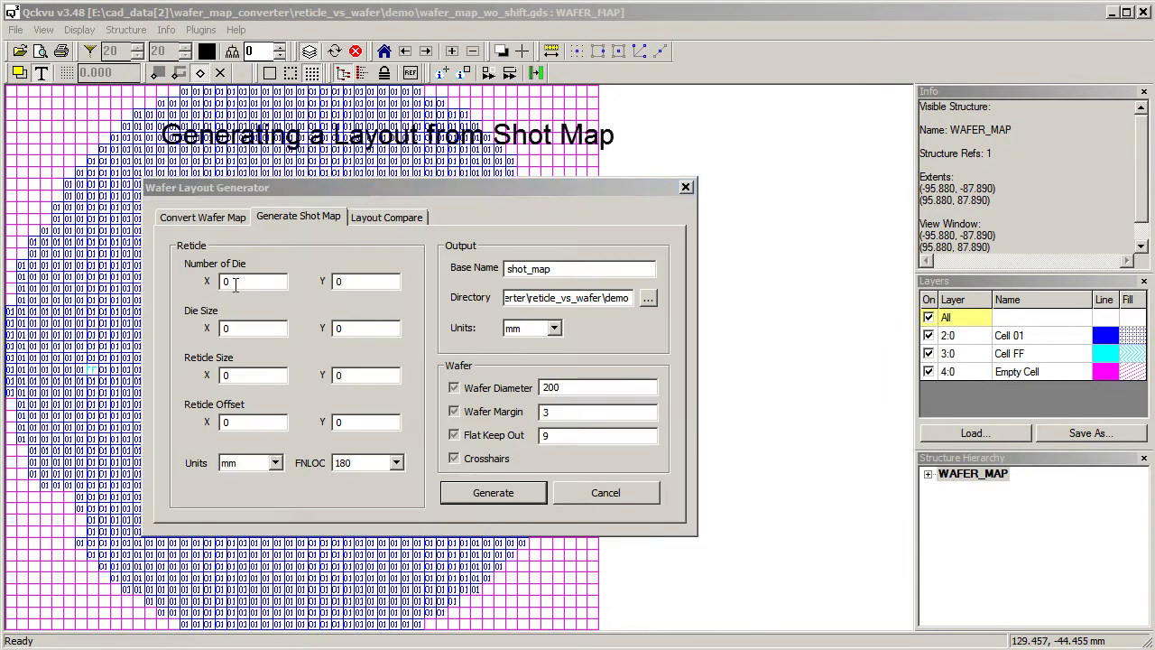
- Generate a shot map for a 5 × 6 reticle of 3.76 × 3.74 mm die, offset 0.3, -9.81
{"action": "double_click", "coordinate": [216, 282]}
{"action": "type", "text": "5"}
{"action": "double_click", "coordinate": [326, 281]}
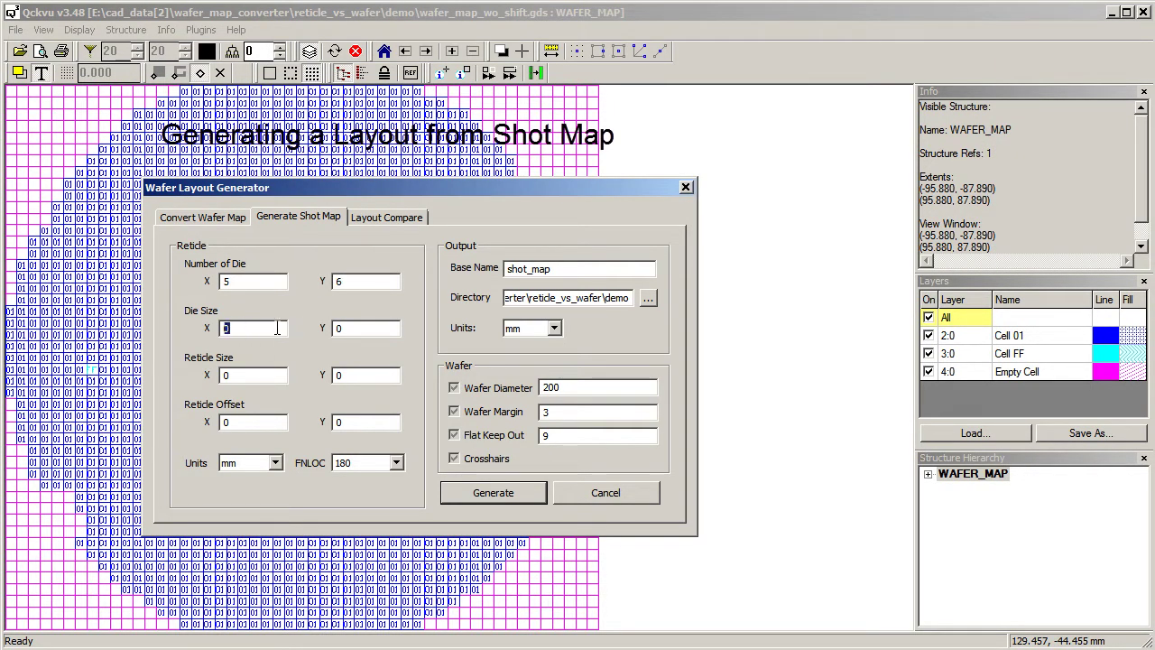
{"action": "type", "text": "3.76"}
{"action": "double_click", "coordinate": [304, 329]}
{"action": "type", "text": "3."}
{"action": "left_click", "coordinate": [221, 423]}
{"action": "double_click", "coordinate": [339, 423]}
{"action": "type", "text": "-9.81"}
{"action": "left_click", "coordinate": [522, 491]}
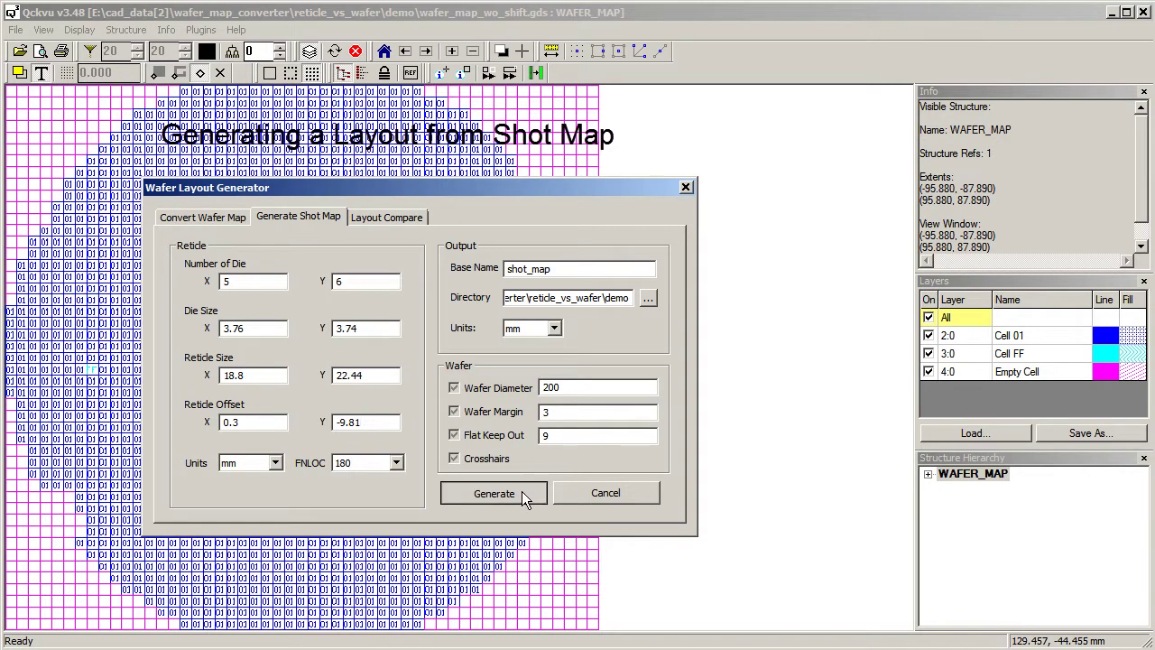
- Close the finished notice and hide the shot map's 2:0 Reticle_Outline layer
{"action": "left_click", "coordinate": [439, 402]}
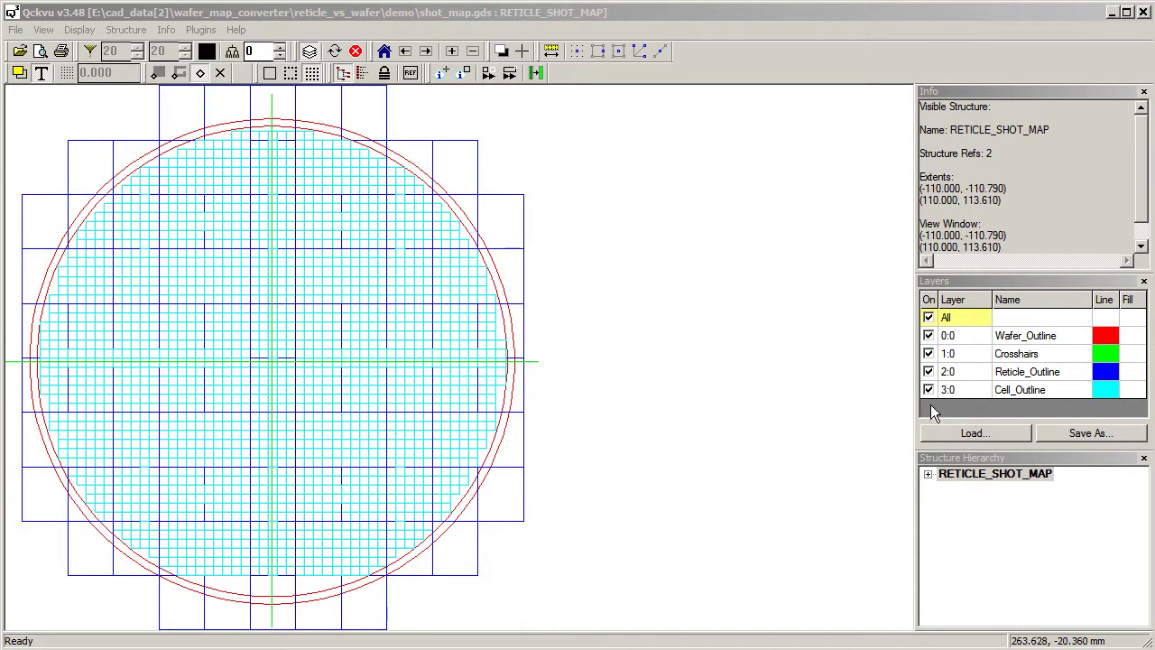
{"action": "left_click", "coordinate": [929, 371]}
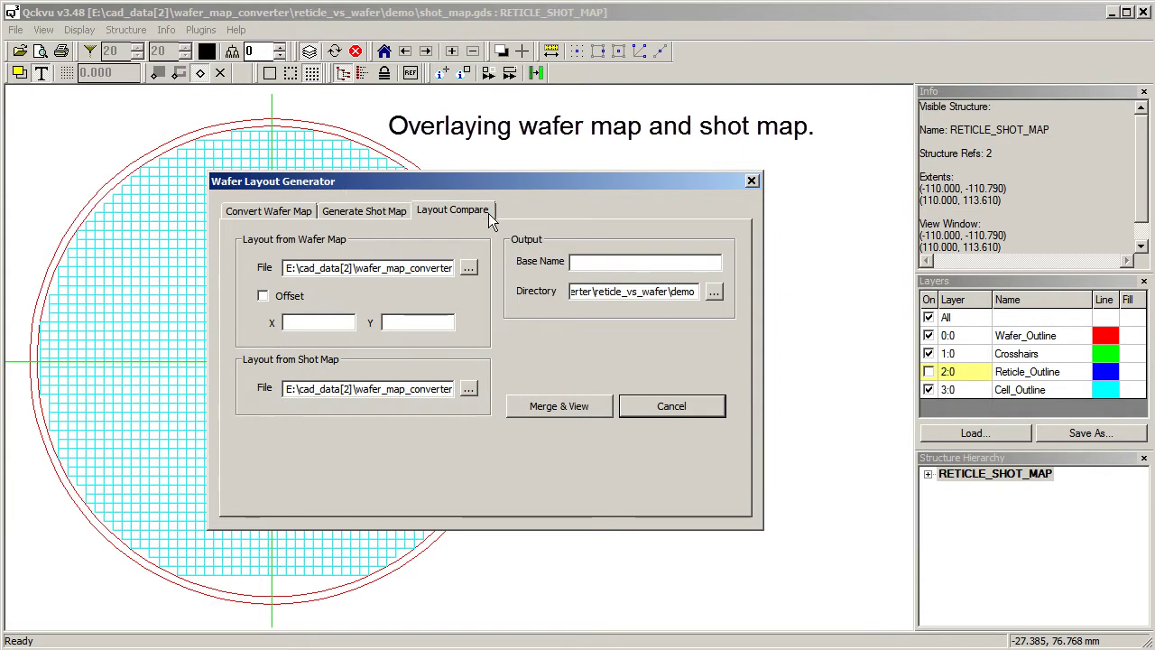
- Merge wafer_map_wo_shift.gds and shot_map.gds into 'compare' and zoom into the wafer's left edge
{"action": "left_click_drag", "start_coordinate": [359, 268], "coordinate": [503, 271]}
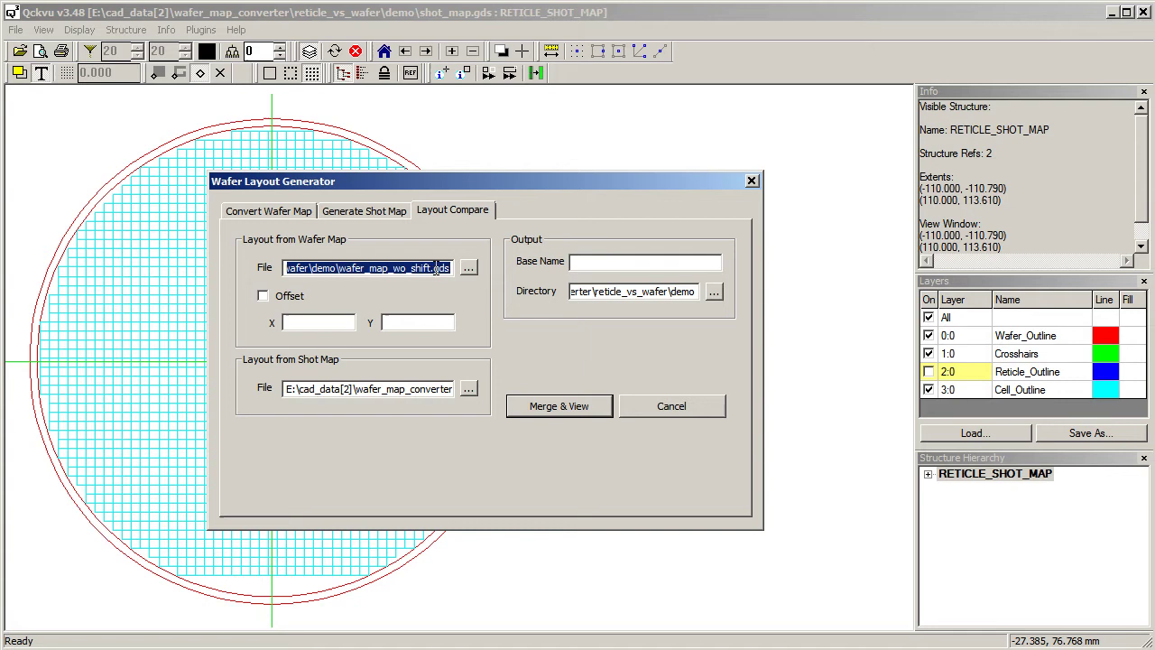
{"action": "left_click", "coordinate": [398, 390]}
{"action": "left_click_drag", "start_coordinate": [398, 390], "coordinate": [478, 388]}
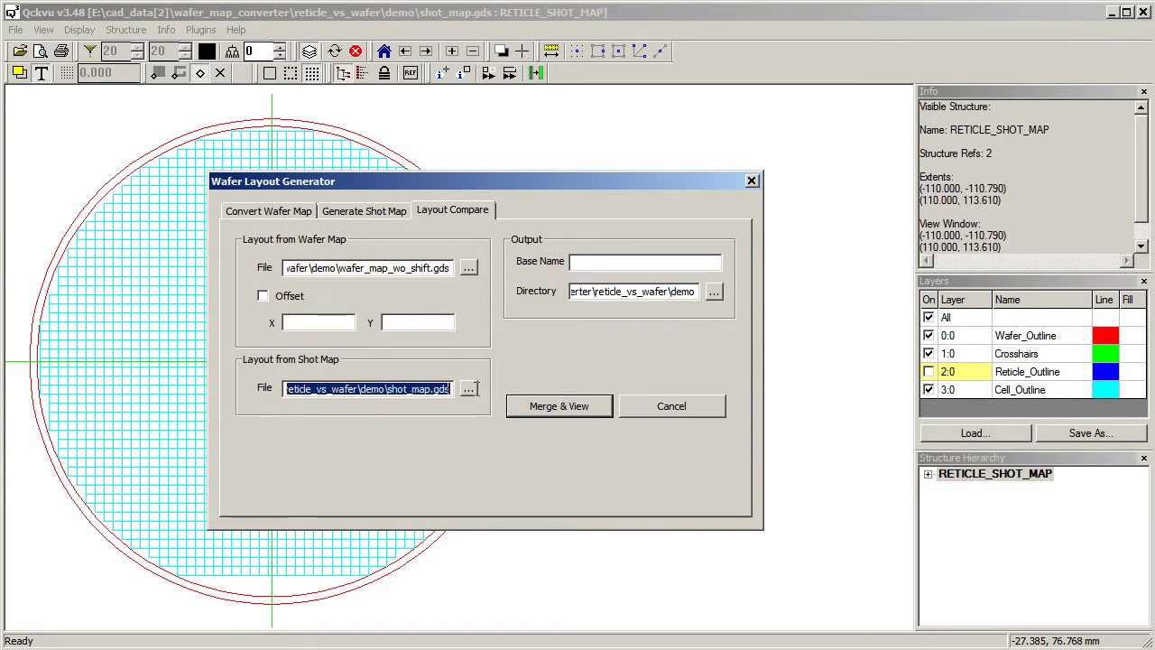
{"action": "left_click", "coordinate": [597, 261]}
{"action": "type", "text": "comp"}
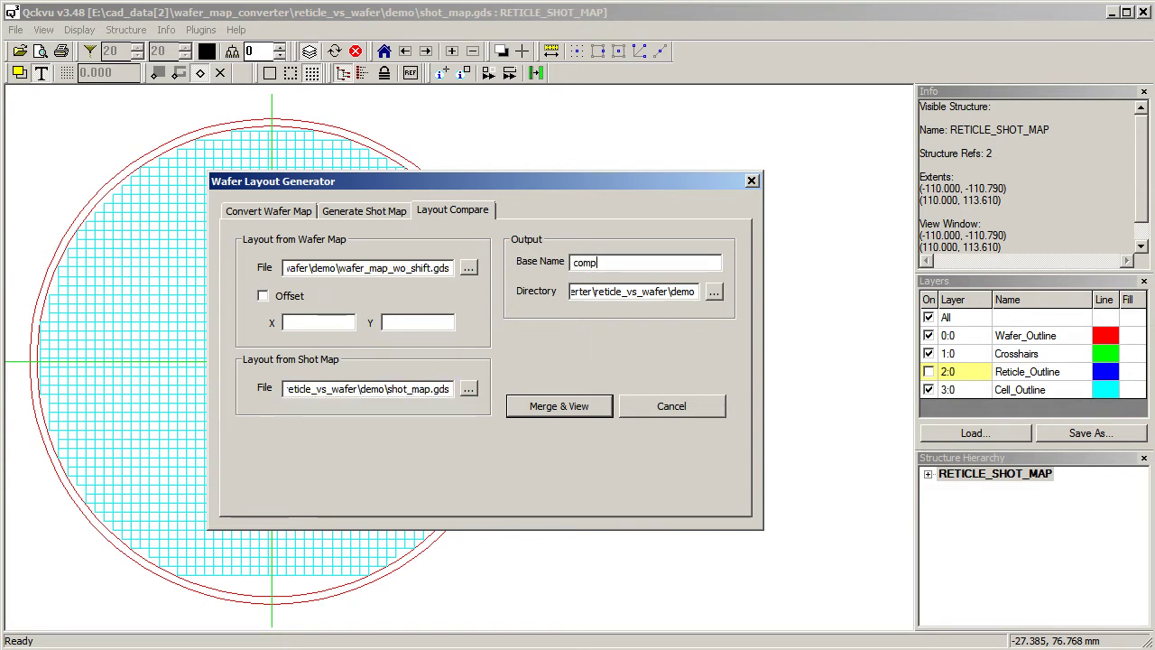
{"action": "type", "text": "are"}
{"action": "left_click", "coordinate": [573, 407]}
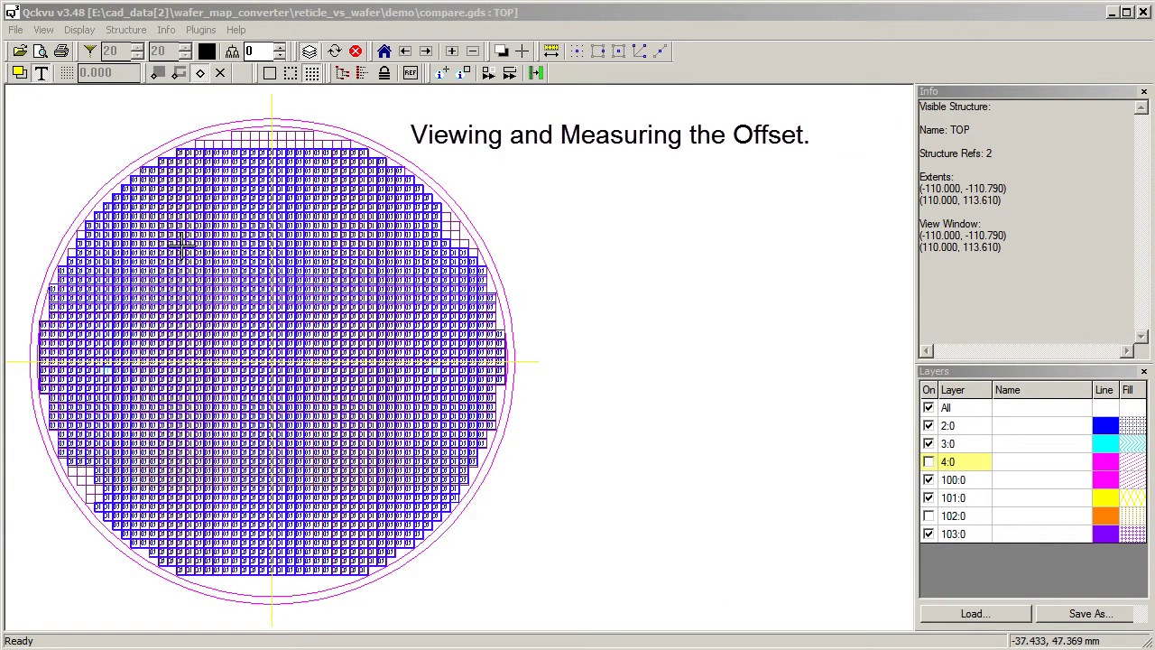
{"action": "left_click_drag", "start_coordinate": [39, 257], "coordinate": [92, 299]}
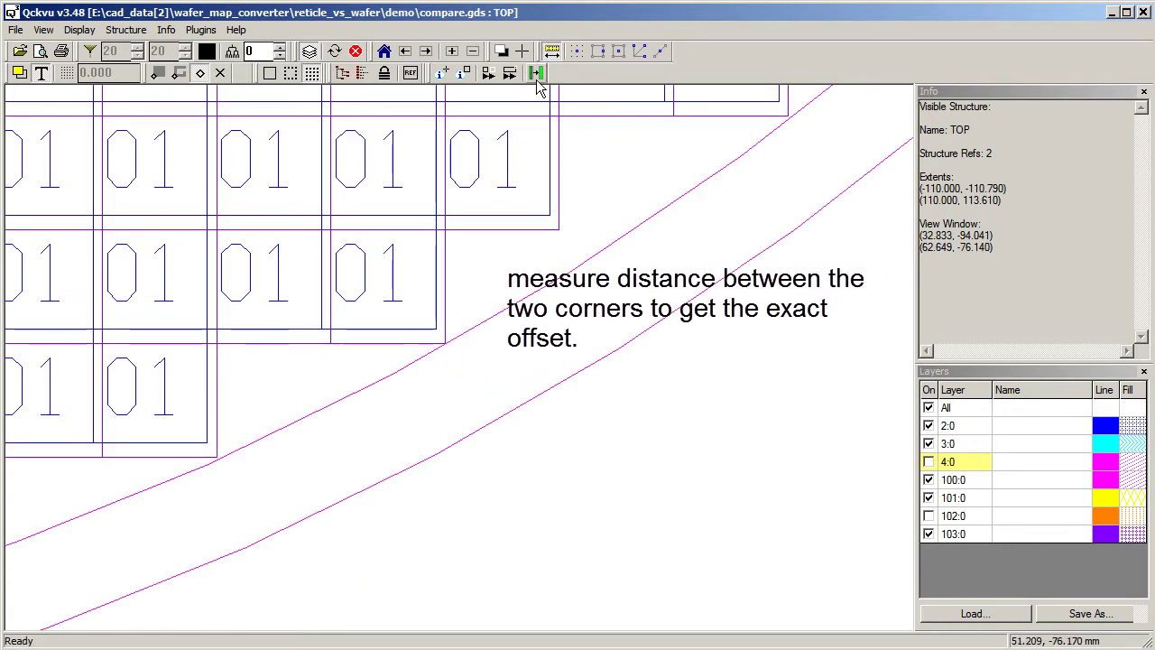
- Measure the gap between matching die and shot corners, giving 0.300, -0.460 mm
{"action": "left_click", "coordinate": [551, 51]}
{"action": "scroll", "coordinate": [439, 368], "scroll_direction": "up", "scroll_amount": 3}
{"action": "left_click", "coordinate": [456, 219]}
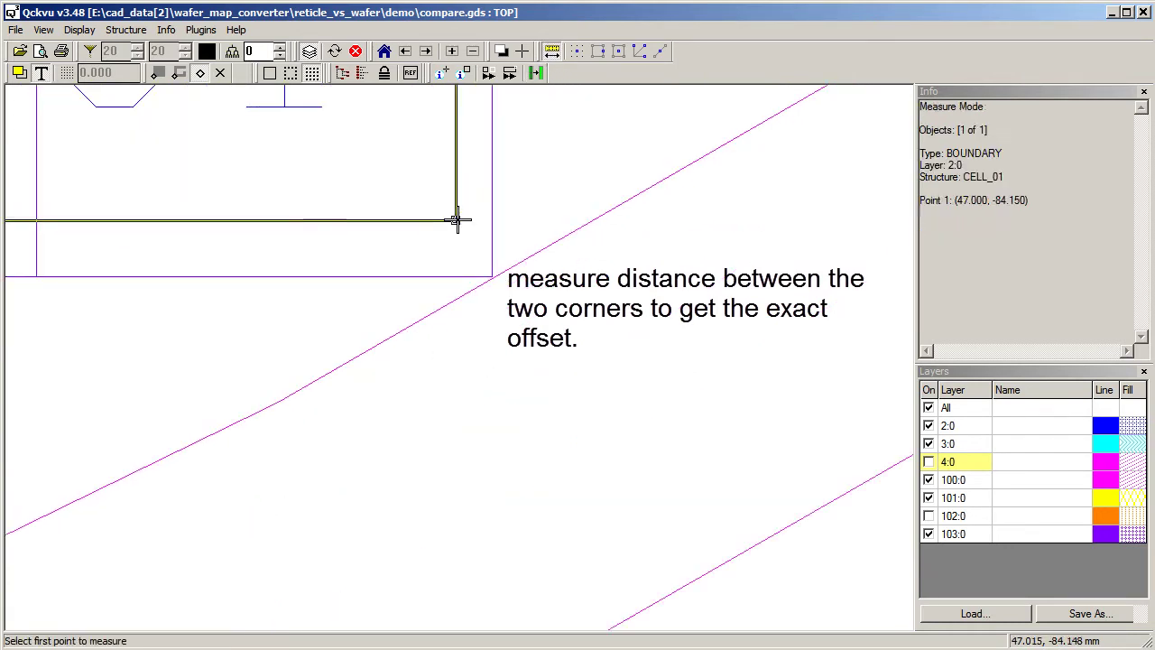
{"action": "left_click", "coordinate": [492, 276]}
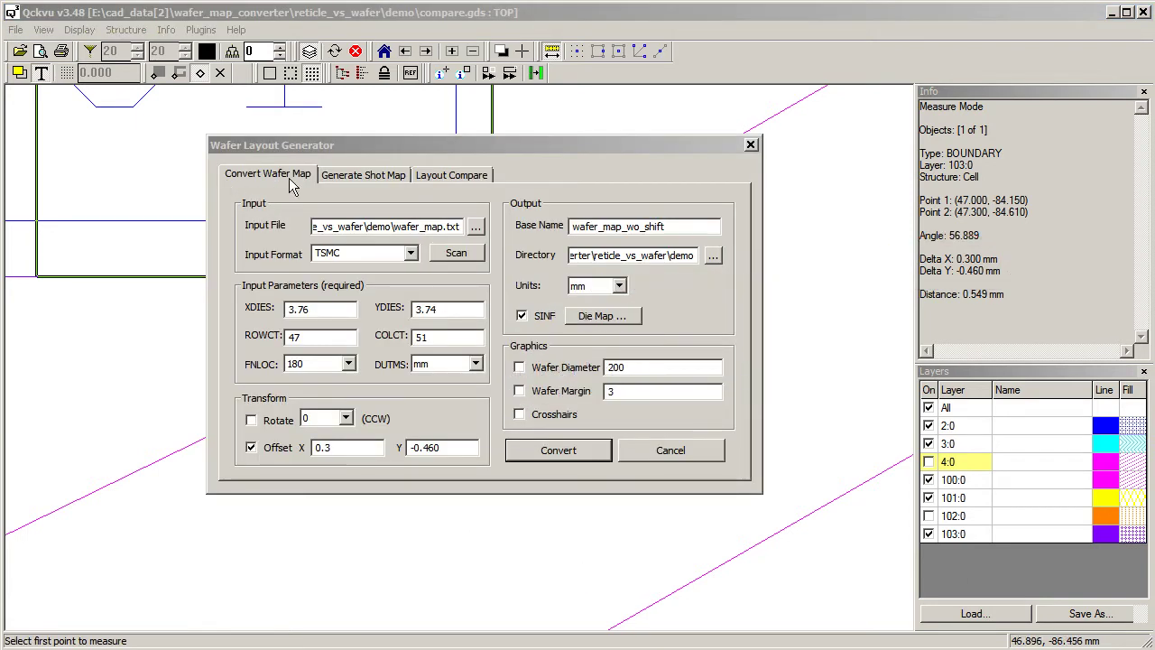
- Convert the offset wafer map to wafer_map_w_shift.gds and move to Layout Compare
{"action": "left_click", "coordinate": [637, 227]}
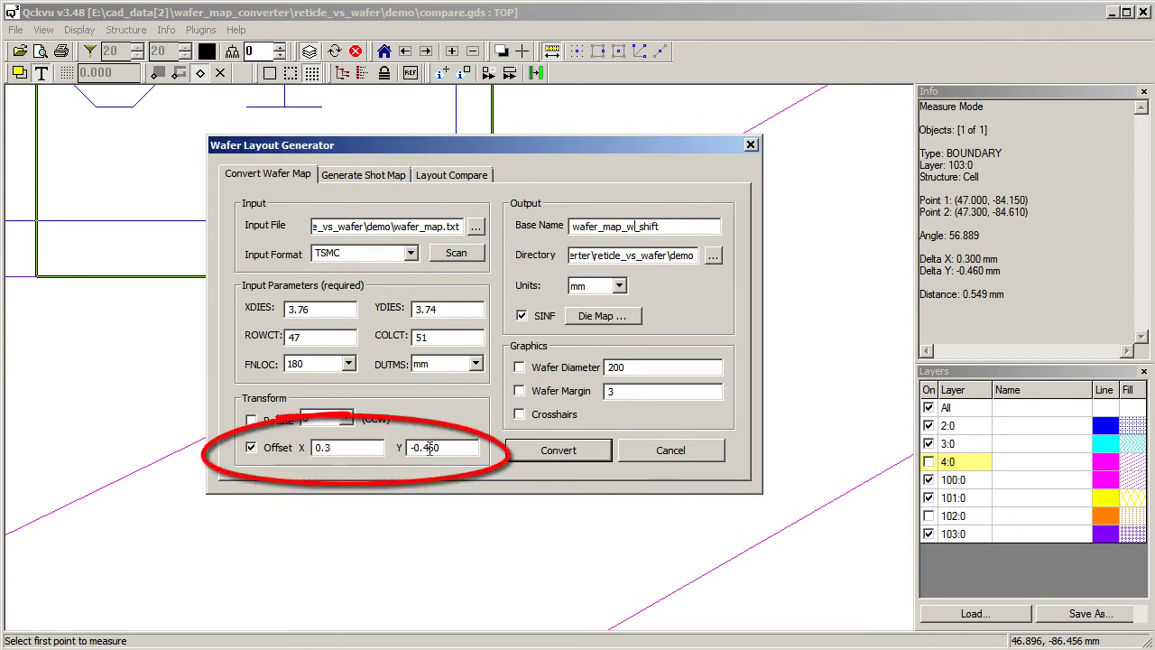
{"action": "left_click", "coordinate": [537, 451]}
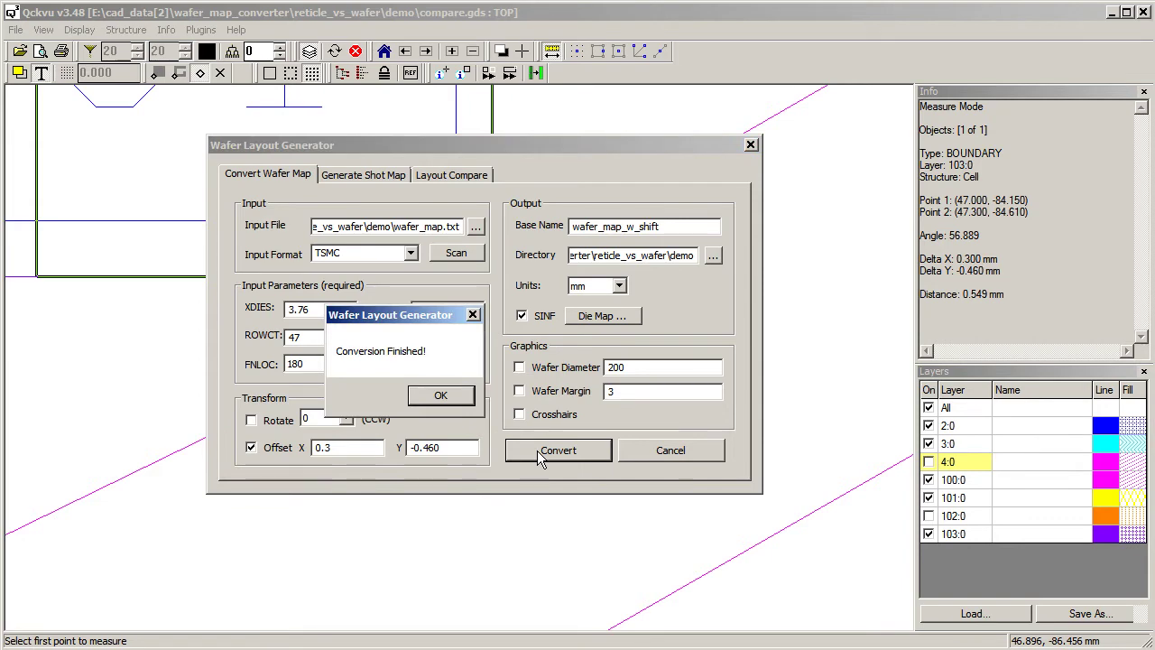
{"action": "left_click", "coordinate": [439, 392]}
{"action": "left_click", "coordinate": [473, 176]}
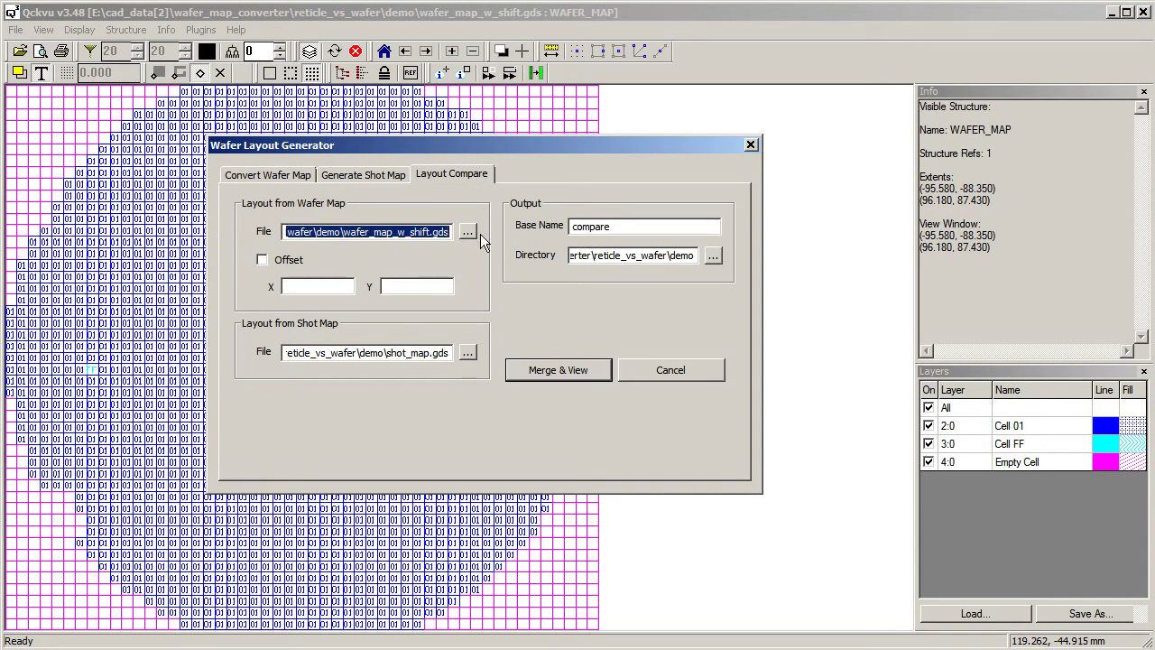
- Merge the shifted wafer map with the shot map into compare.gds and inspect the upper-left cells
{"action": "left_click", "coordinate": [556, 371]}
{"action": "left_click_drag", "start_coordinate": [27, 309], "coordinate": [103, 367]}
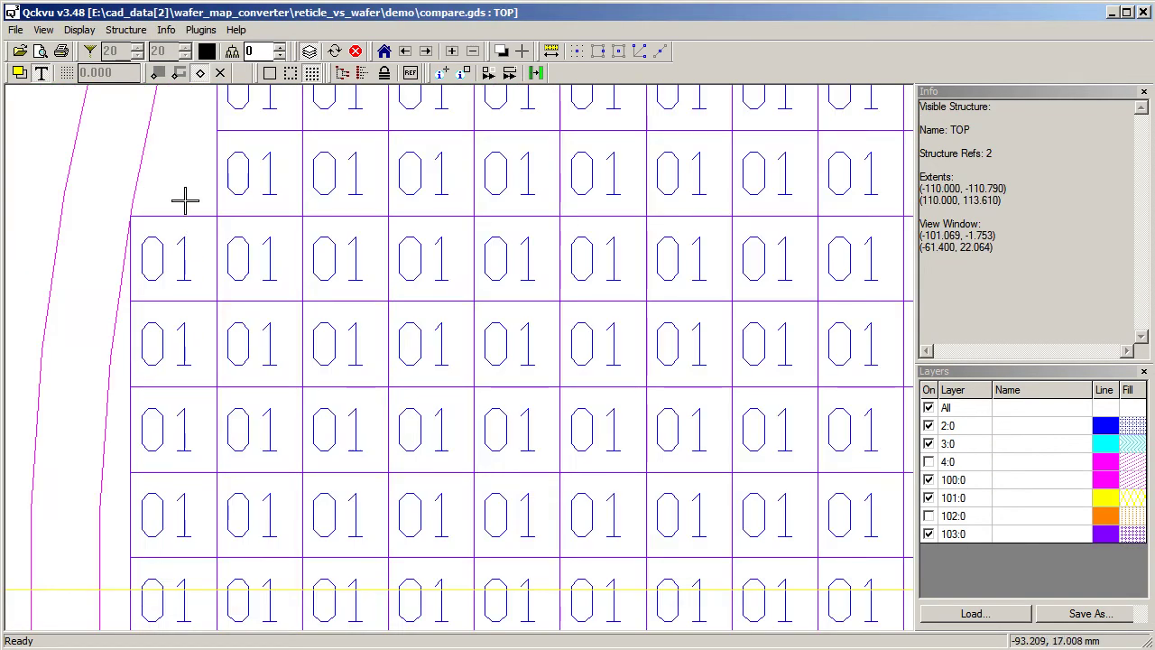
{"action": "scroll", "coordinate": [265, 349], "scroll_direction": "down", "scroll_amount": 2}
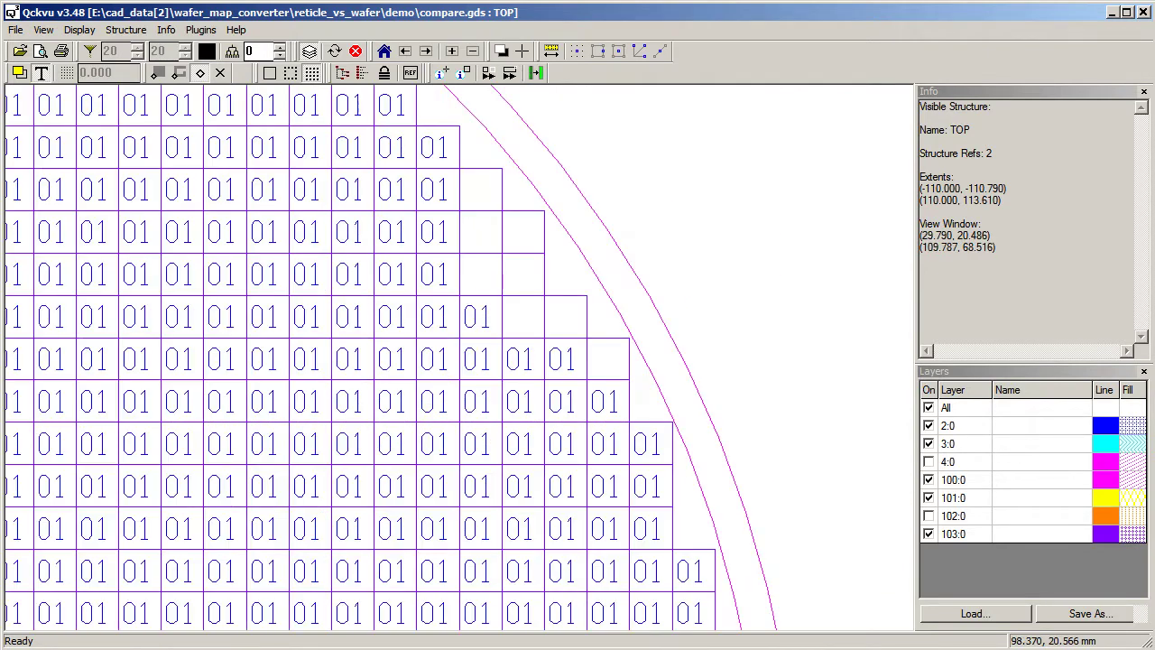
- Hide layer 103:0, briefly showing it again for comparison
{"action": "left_click", "coordinate": [927, 533]}
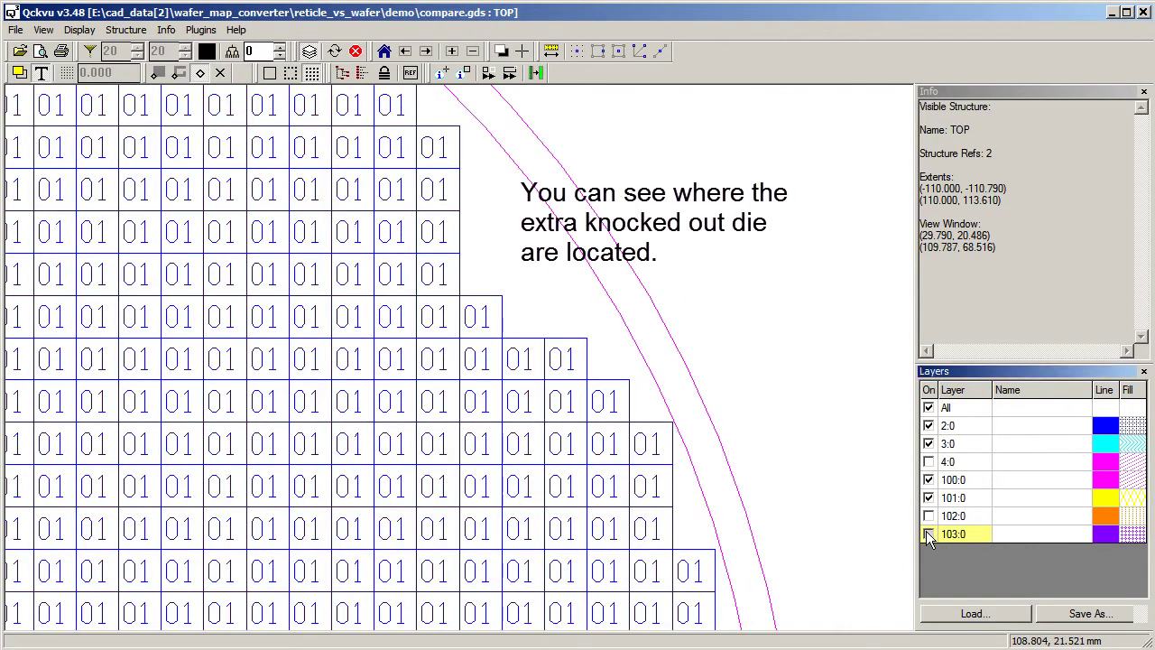
{"action": "left_click", "coordinate": [927, 532]}
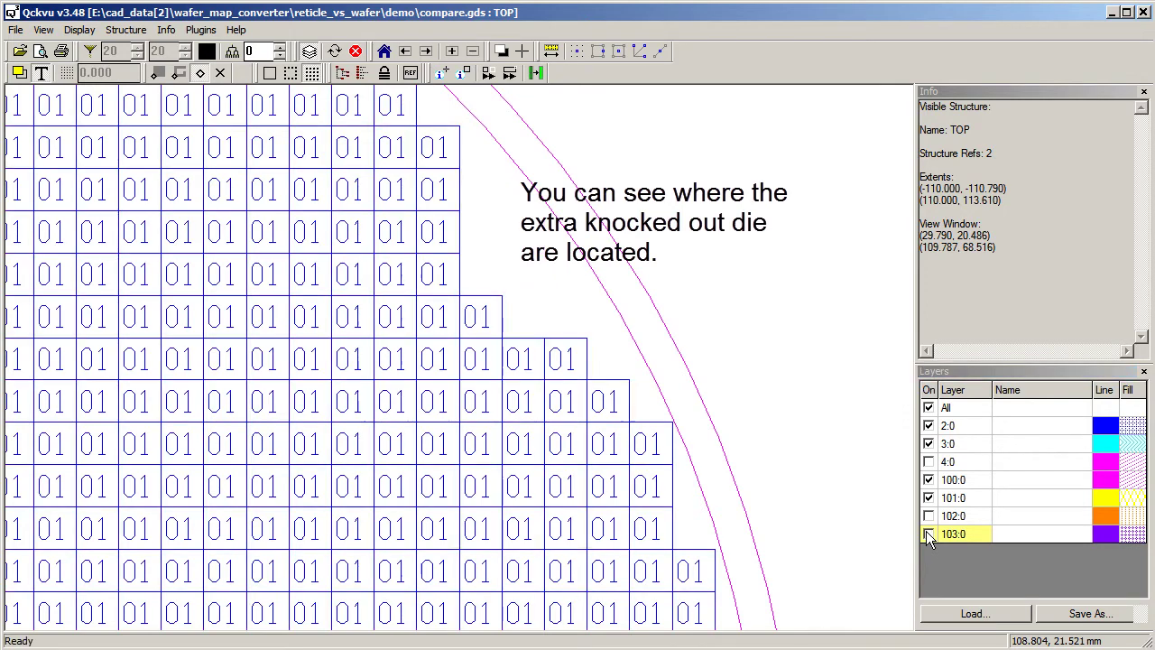
{"action": "left_click", "coordinate": [927, 532]}
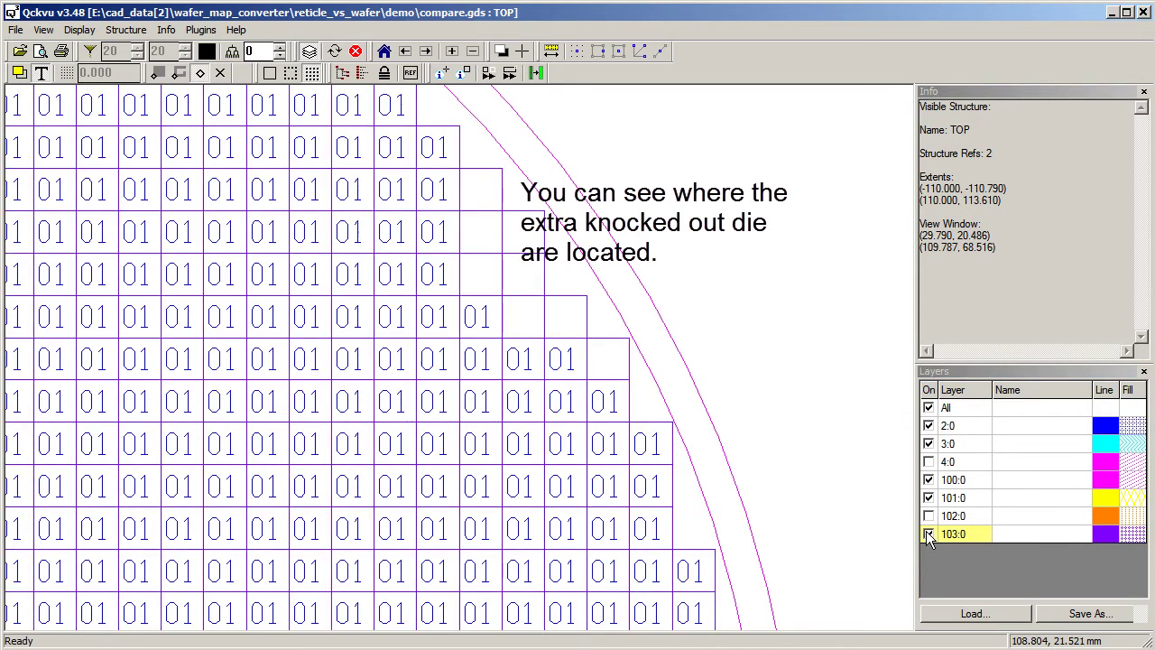
- Zoom out and centre the whole wafer in the view
{"action": "scroll", "coordinate": [616, 443], "scroll_direction": "down", "scroll_amount": 4}
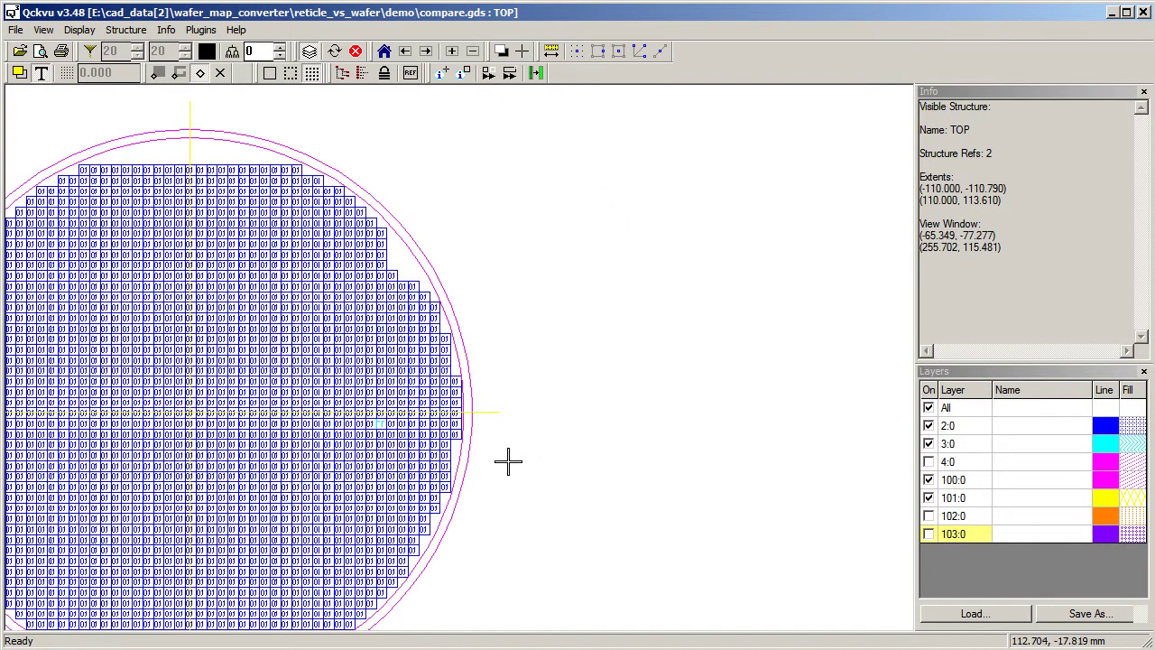
{"action": "middle_click_drag", "start_coordinate": [435, 439], "coordinate": [543, 403]}
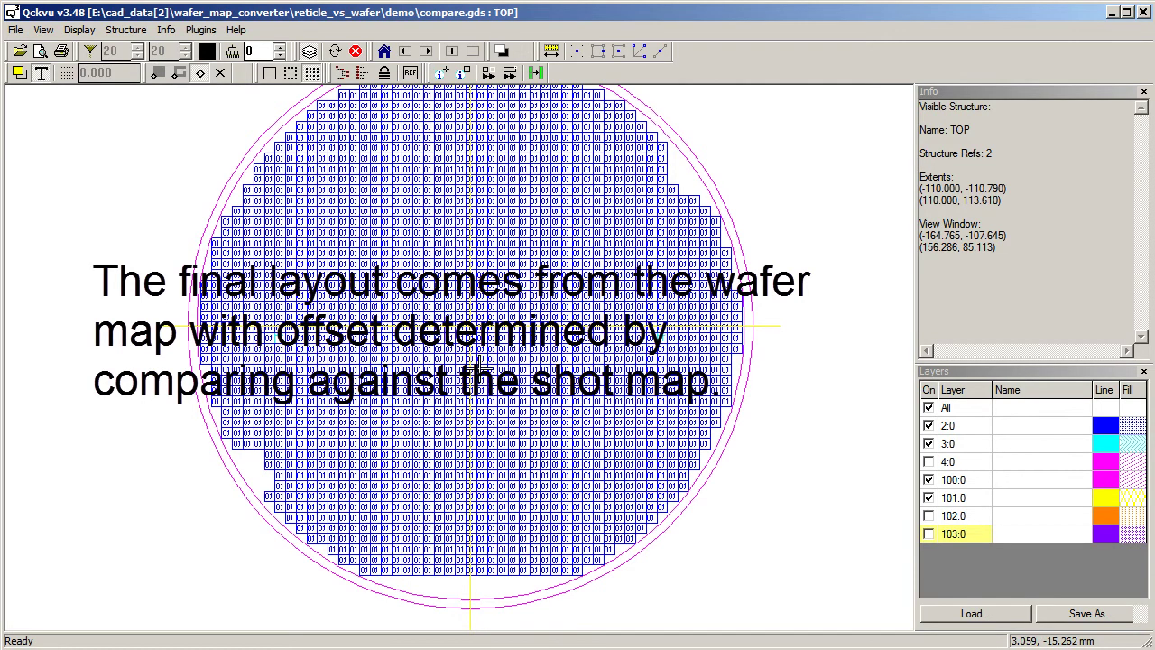
{"action": "middle_click_drag", "start_coordinate": [566, 396], "coordinate": [587, 420]}
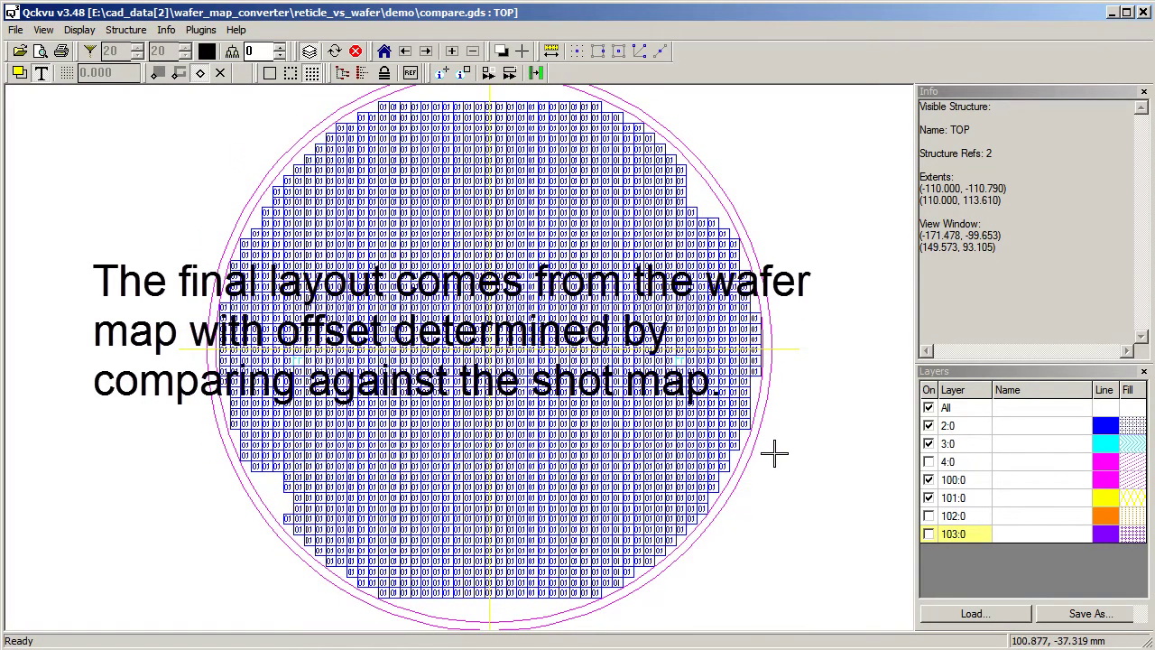